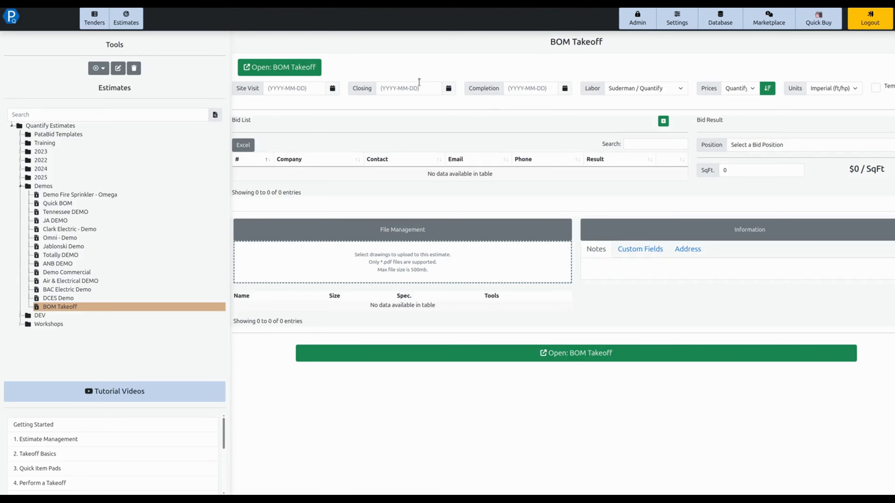
Step: Open the BOM Takeoff estimate and add a new drawing named Blank to its documents
left_click(288, 72)
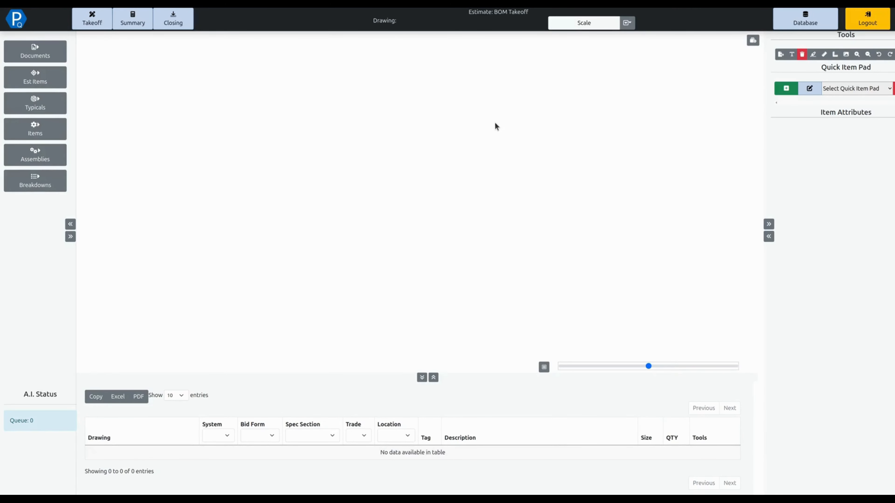
left_click(35, 51)
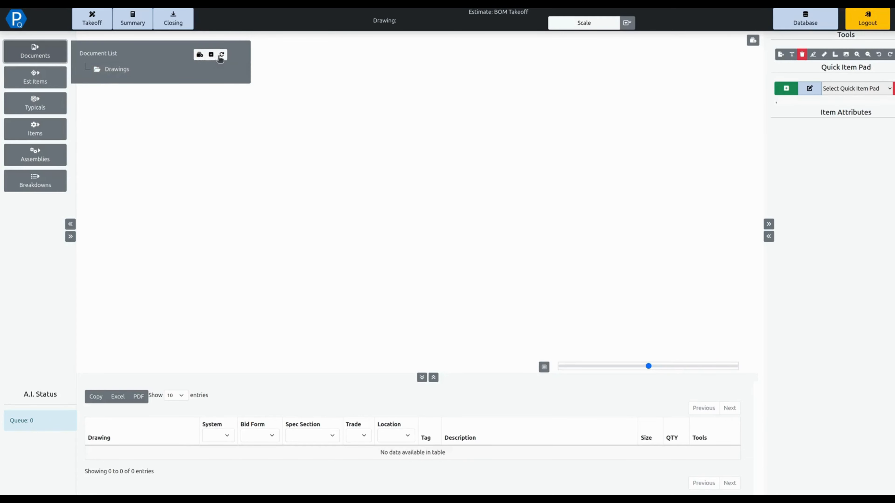
left_click(211, 58)
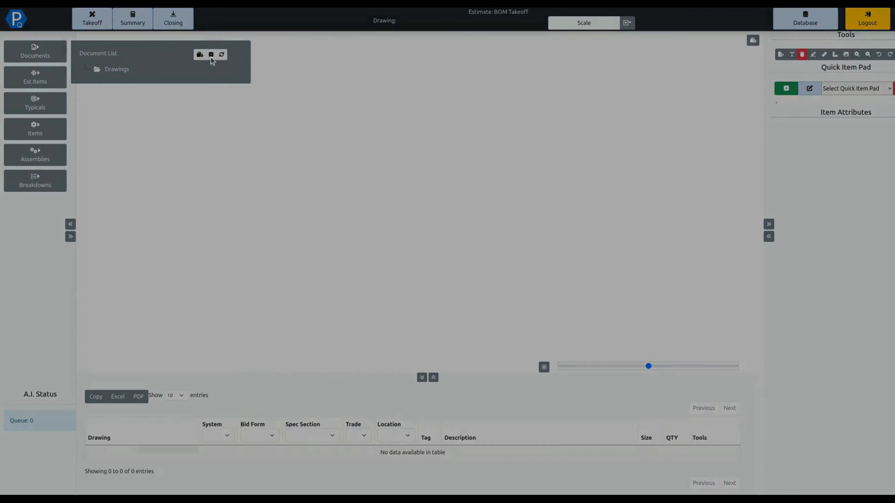
left_click(417, 51)
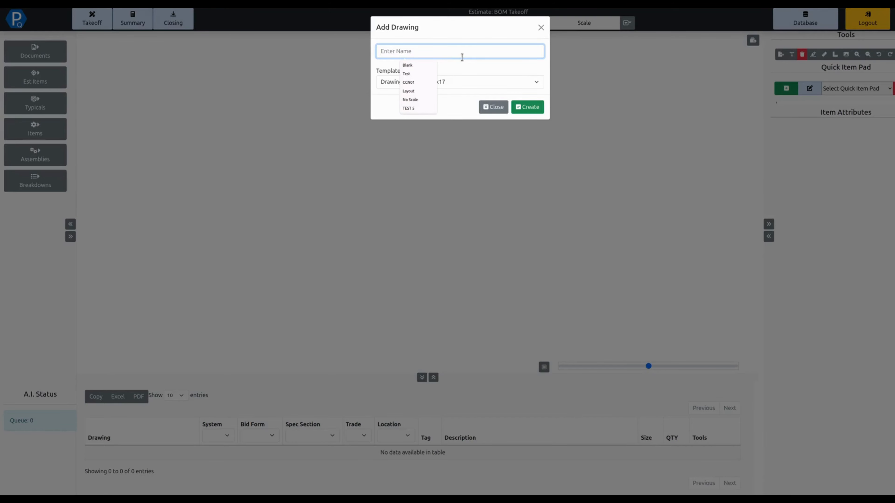
type("Blank")
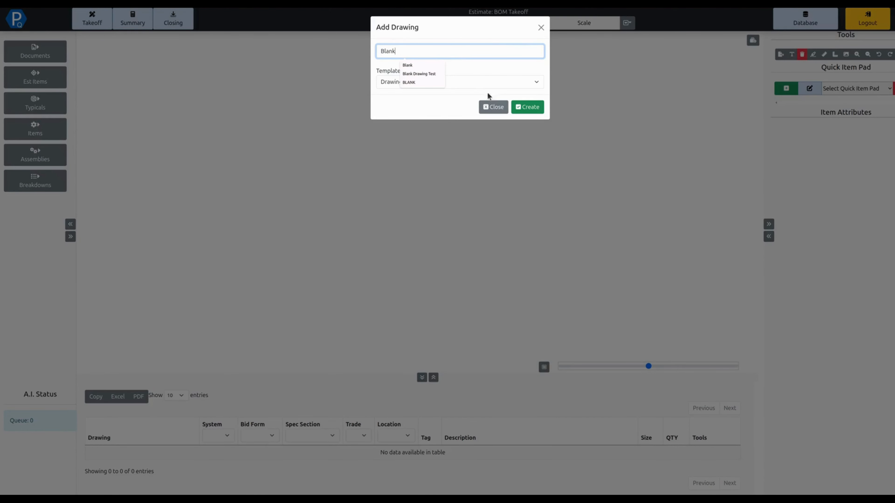
left_click(528, 107)
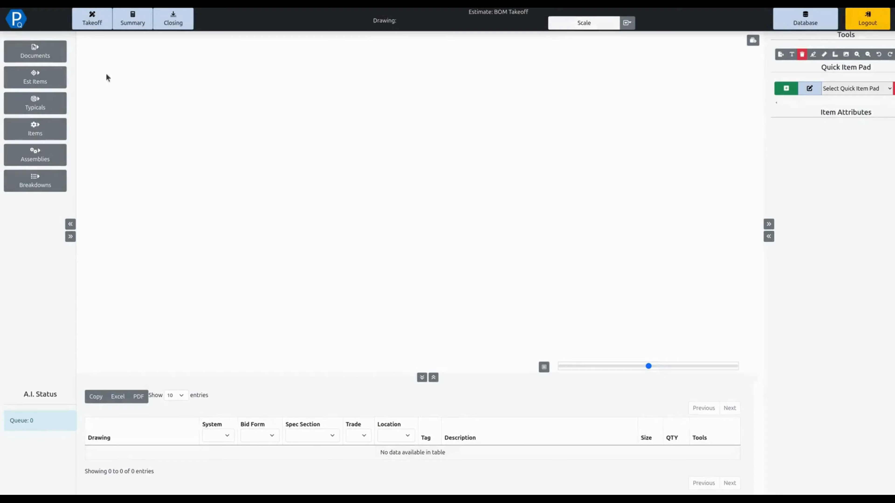
Step: Load the Blank drawing from the BOM Takeoff drawings and close the document list
left_click(38, 52)
left_click(96, 83)
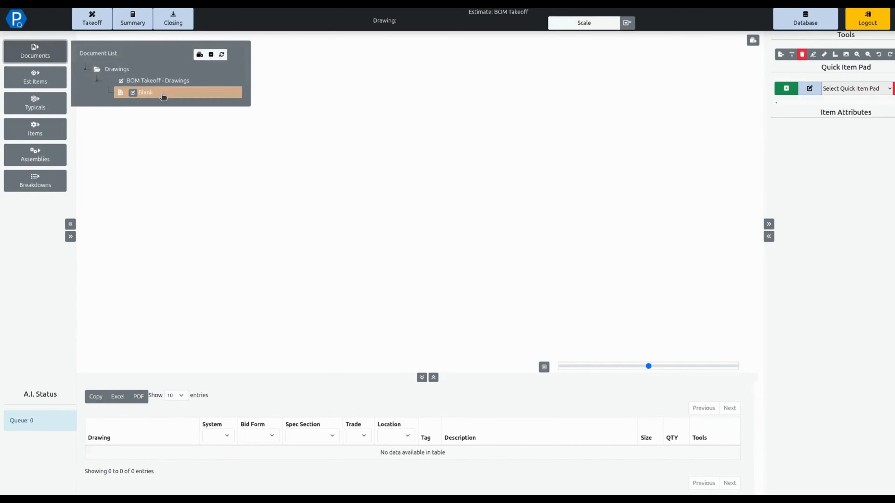
left_click(164, 92)
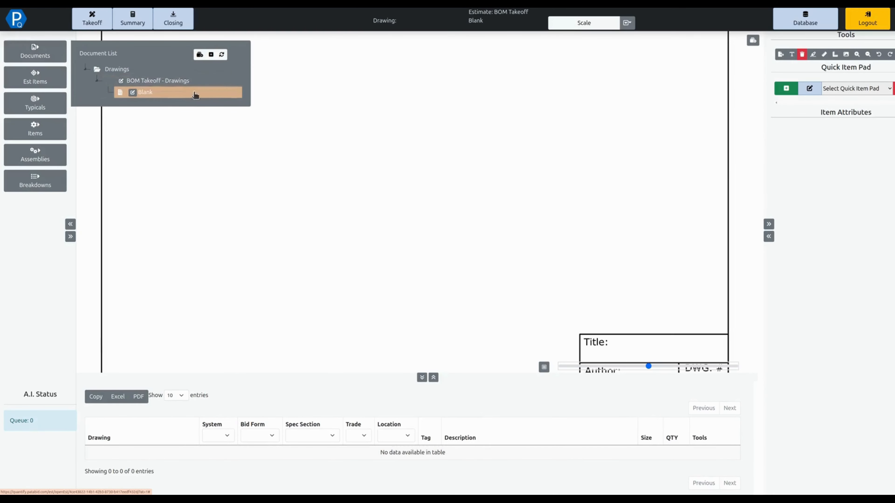
left_click(97, 83)
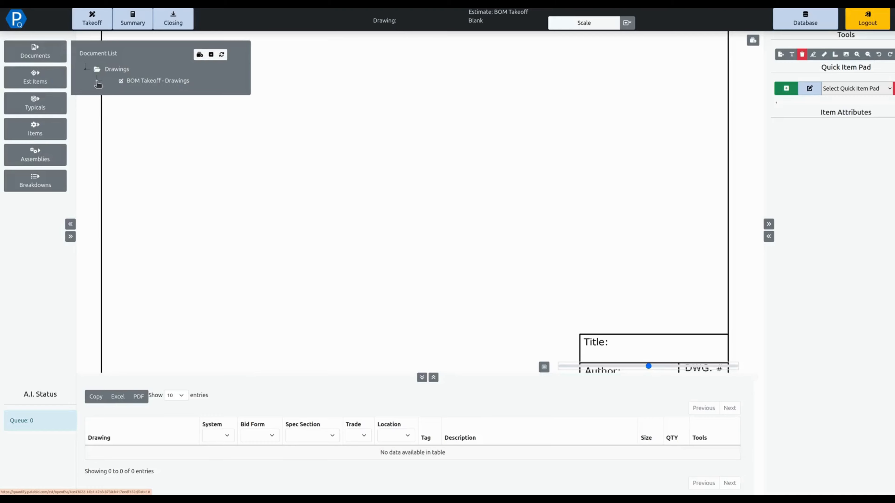
left_click(98, 83)
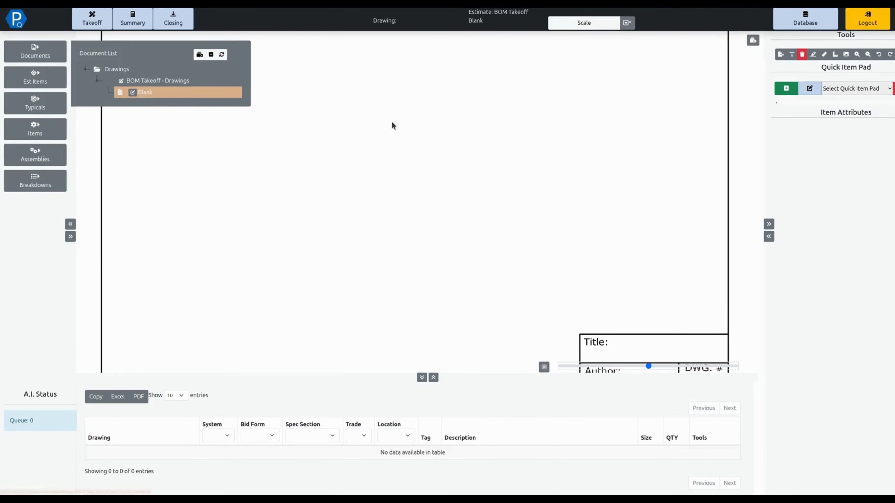
left_click(42, 54)
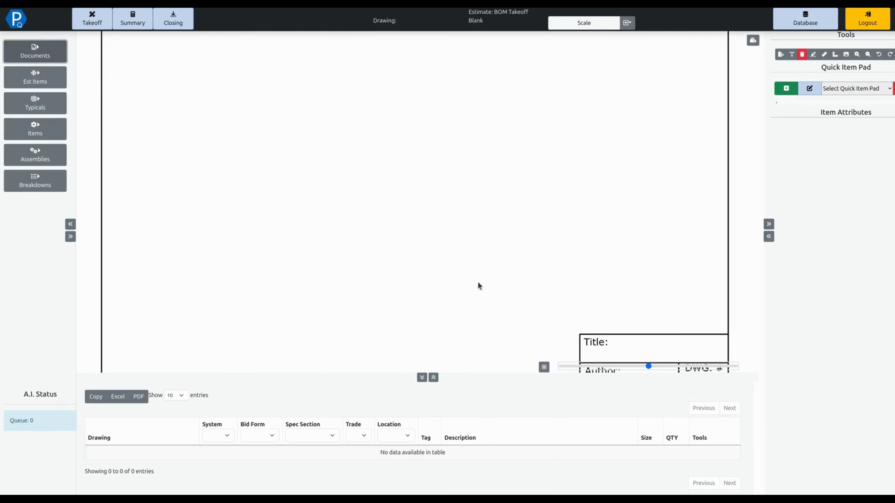
Step: Enlarge the takeoff item table and load the Commercial - Distribution quick item pad
left_click(434, 378)
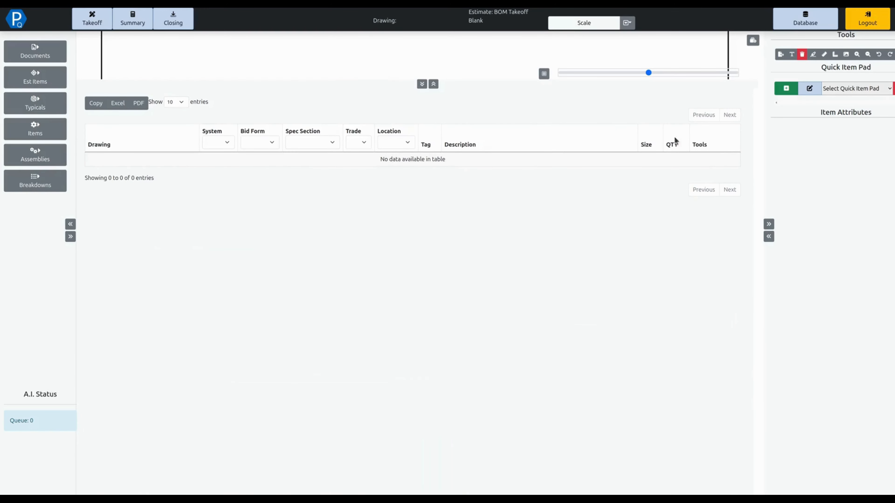
left_click(847, 88)
left_click(855, 185)
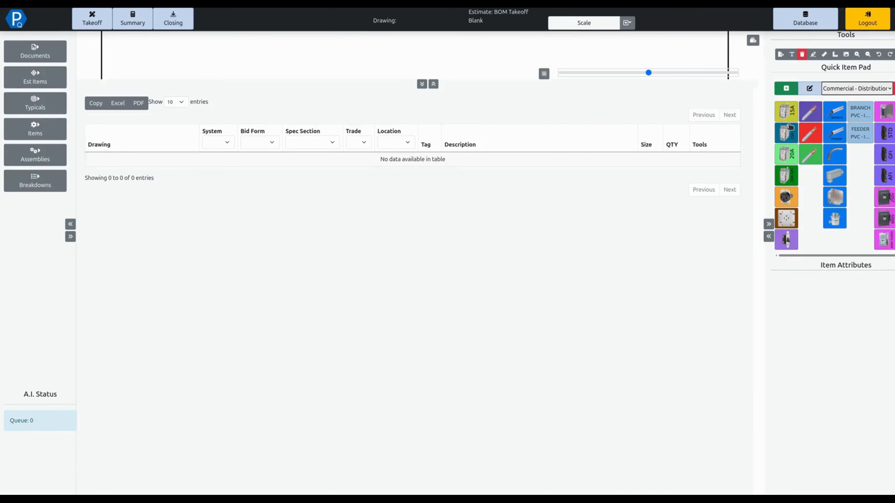
Step: Add the 15A single-box duplex plug with BX whip, using gauge #12, drop length 10 and quantity 10
left_click(794, 116)
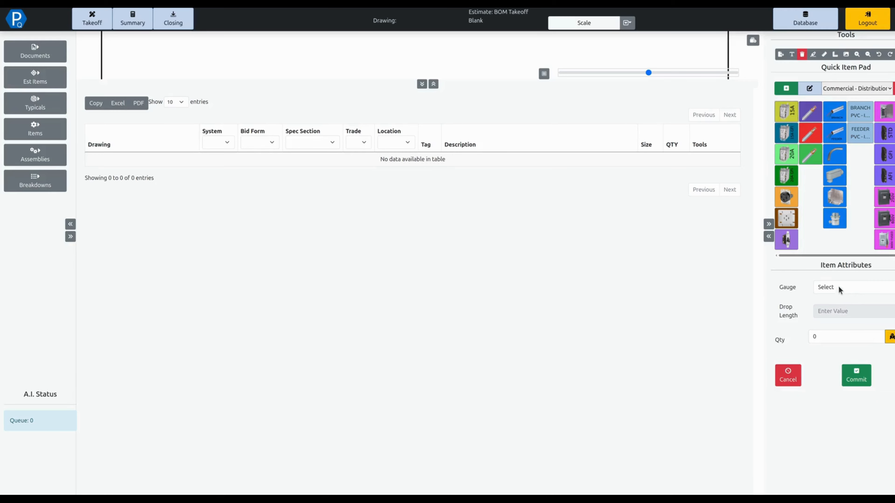
left_click(839, 287)
left_click(839, 316)
left_click(835, 315)
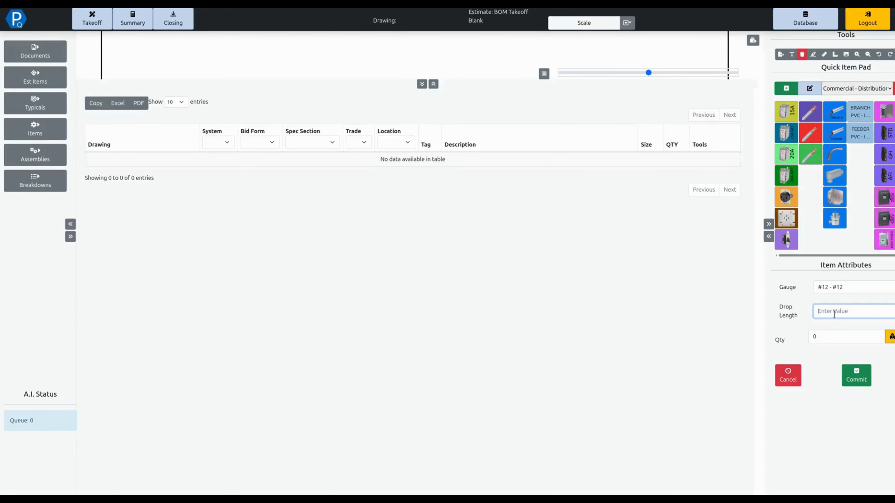
type("10")
left_click(828, 338)
type("20")
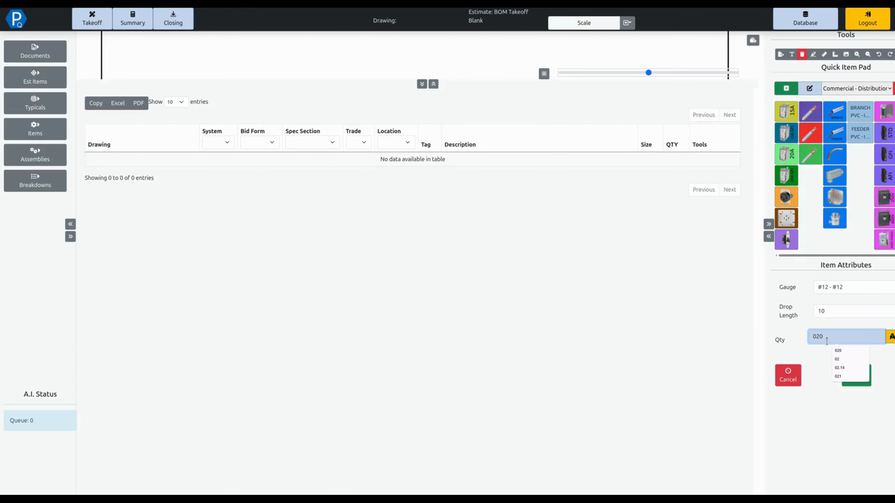
key("BackSpace")
key("BackSpace")
type("10")
left_click(857, 375)
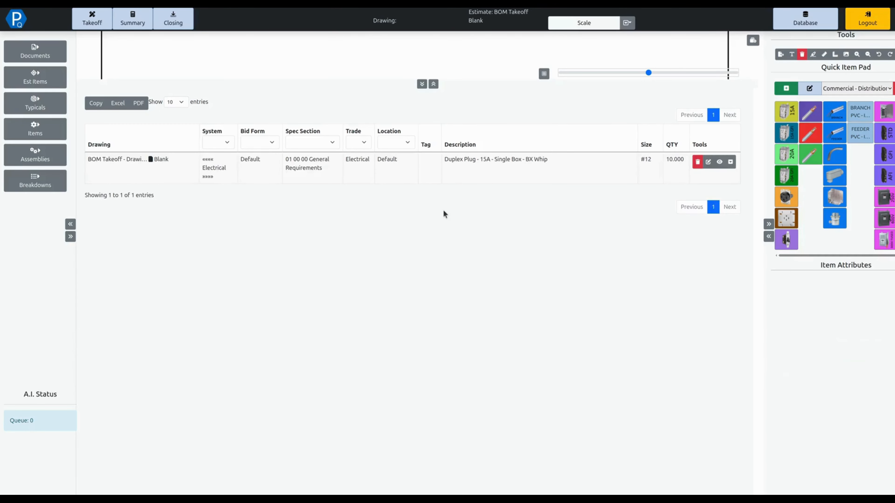
Step: Add the 20A single-box duplex plug with BX whip to the takeoff with quantity 5
left_click(784, 158)
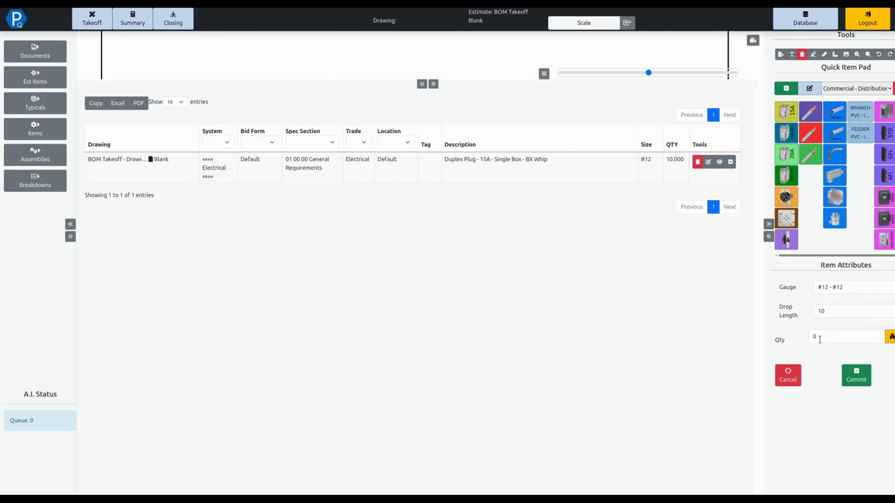
left_click(804, 337)
type("5")
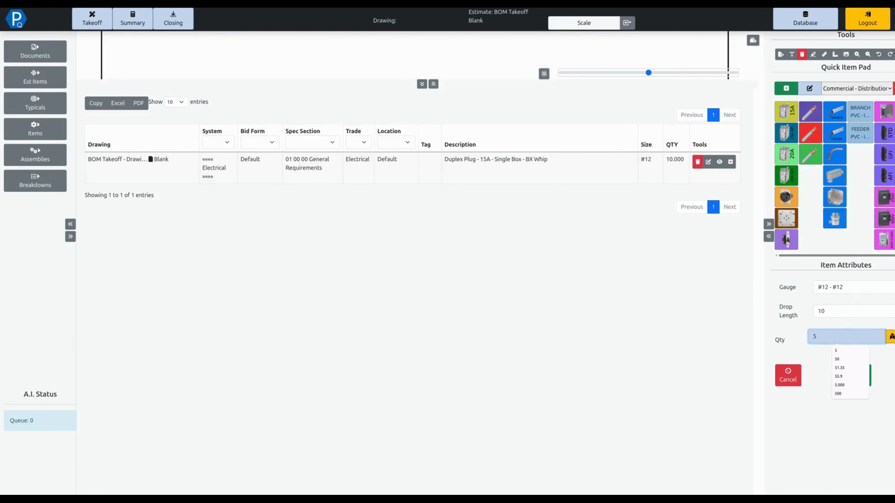
left_click(824, 356)
left_click(845, 376)
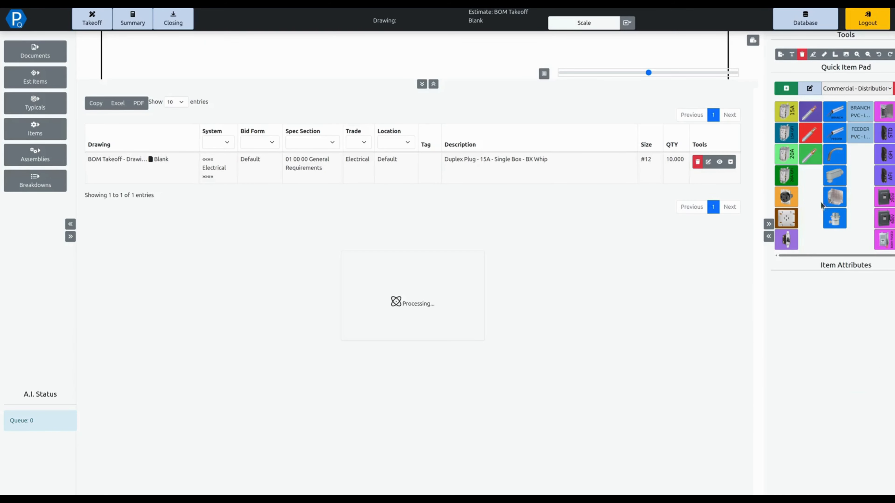
Step: Add the 4" x 11-16" steel box with cover to the takeoff with quantity 10
left_click(835, 198)
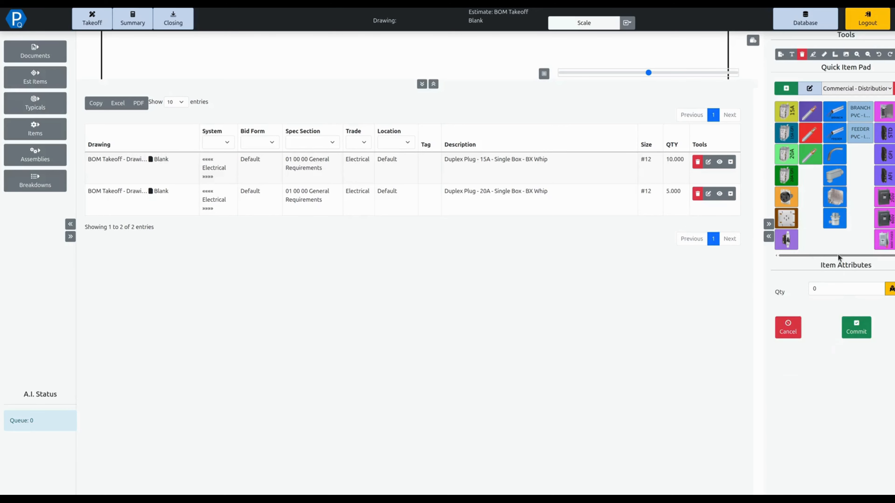
left_click(831, 291)
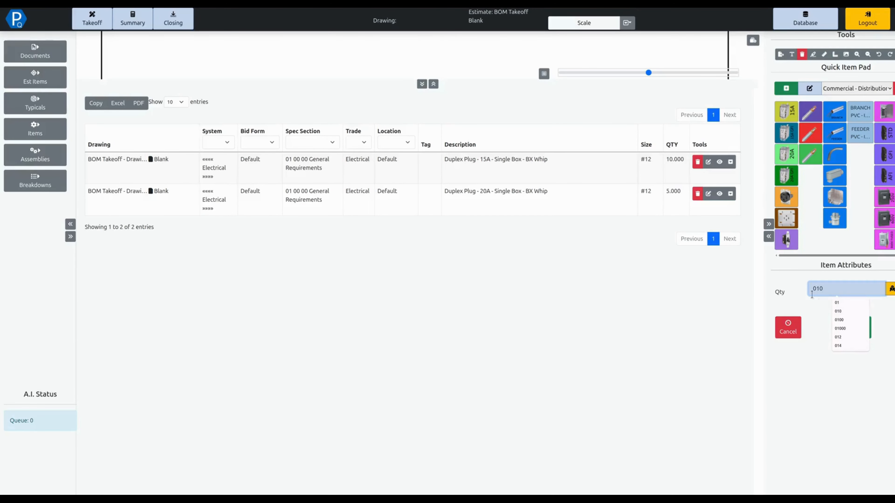
left_click(838, 319)
left_click(852, 330)
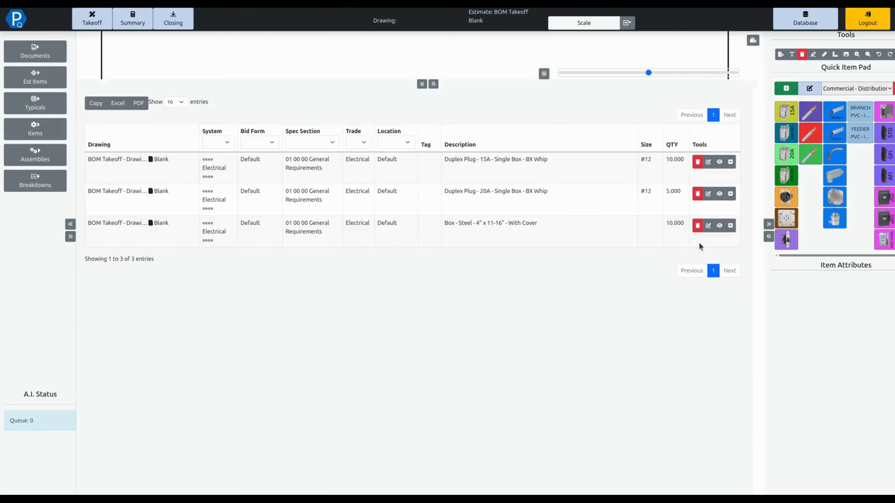
Step: Add the BX/AC metal-stud branch cable with 3 conductors, drop length 0 and quantity 200
left_click(817, 107)
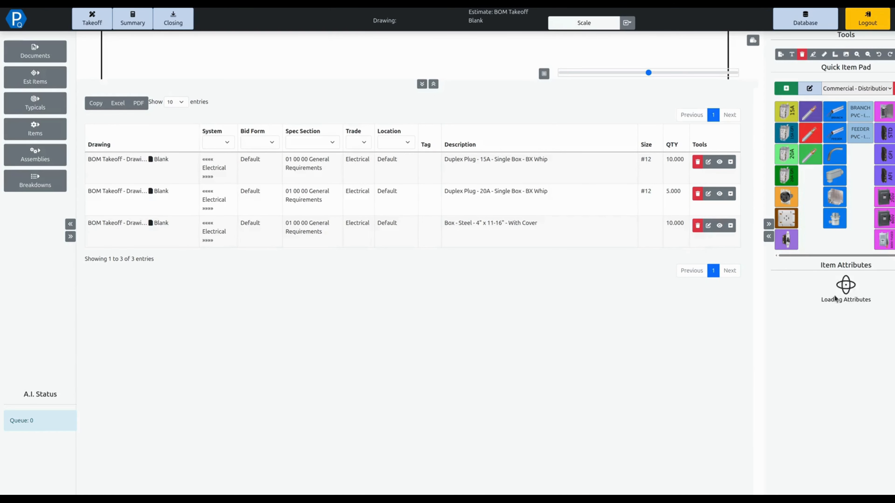
left_click(843, 310)
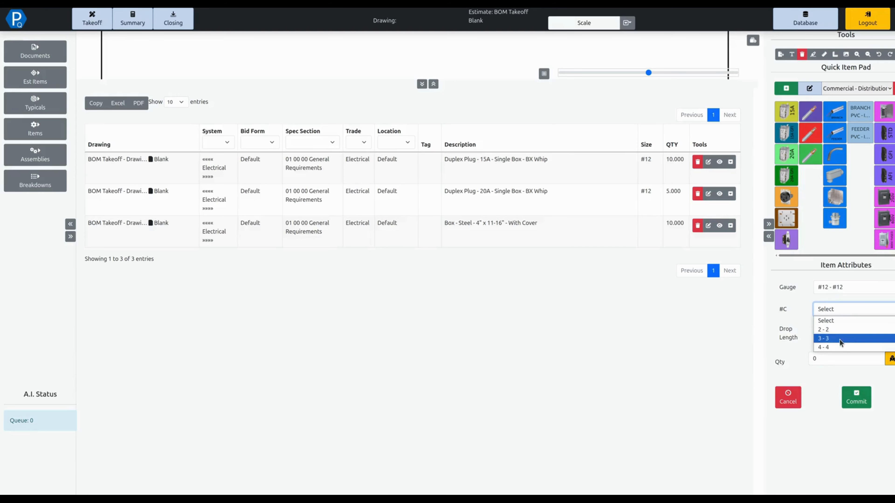
left_click(840, 340)
left_click(822, 359)
type("200")
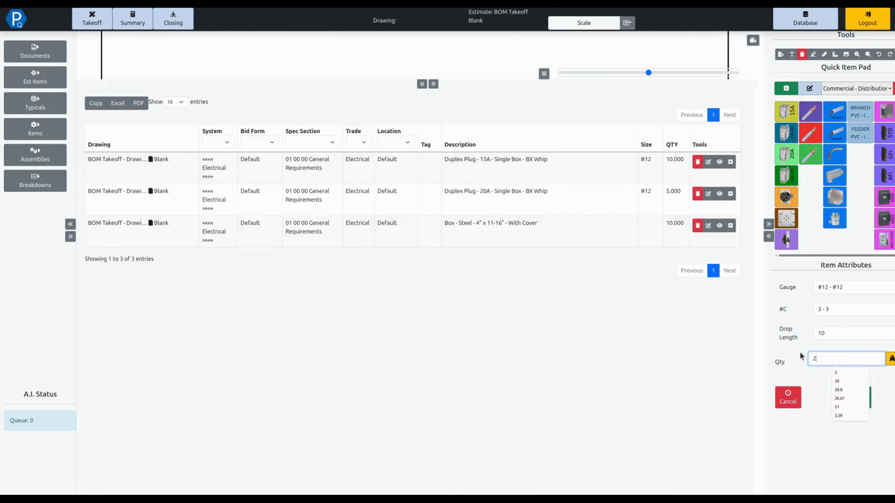
left_click(855, 338)
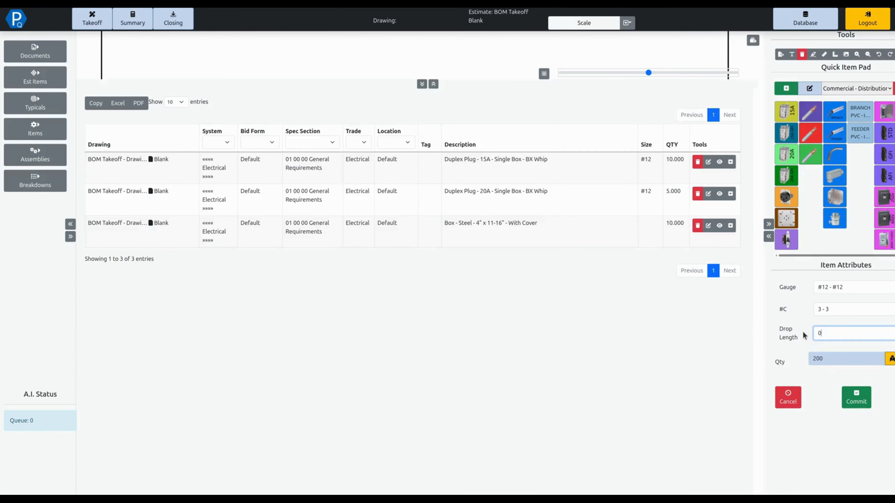
left_click(843, 392)
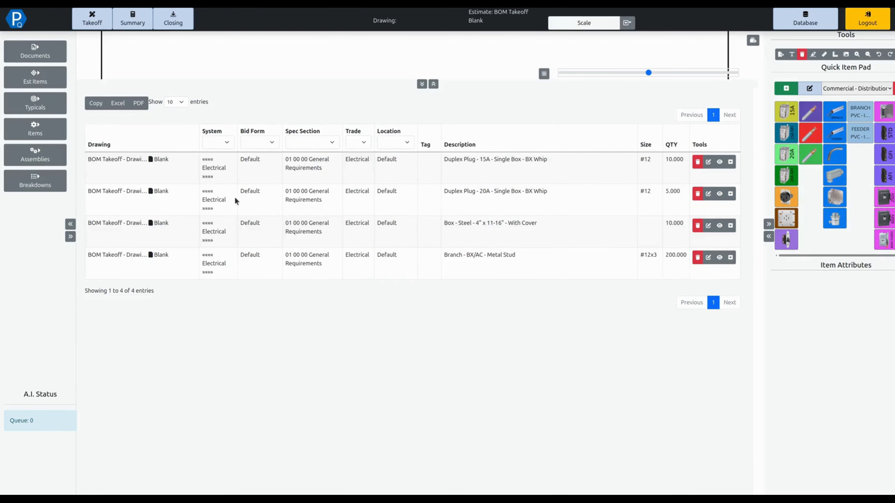
Step: Select all four takeoff items and re-assign their System breakdown to Distribution
left_click_drag(221, 172, 240, 267)
left_click(58, 184)
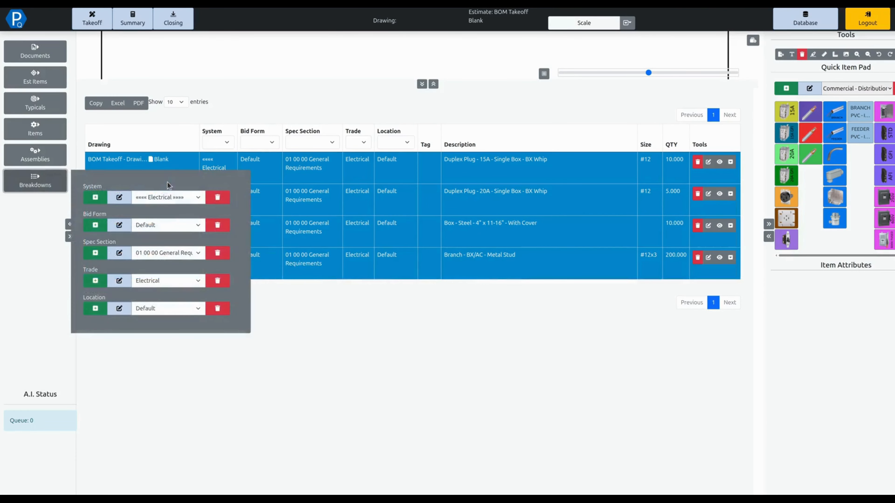
left_click(163, 198)
left_click(176, 198)
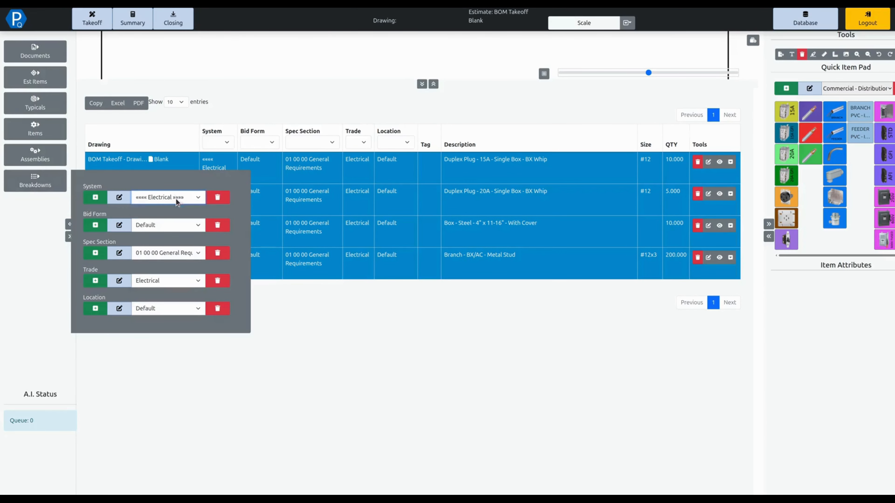
right_click(218, 175)
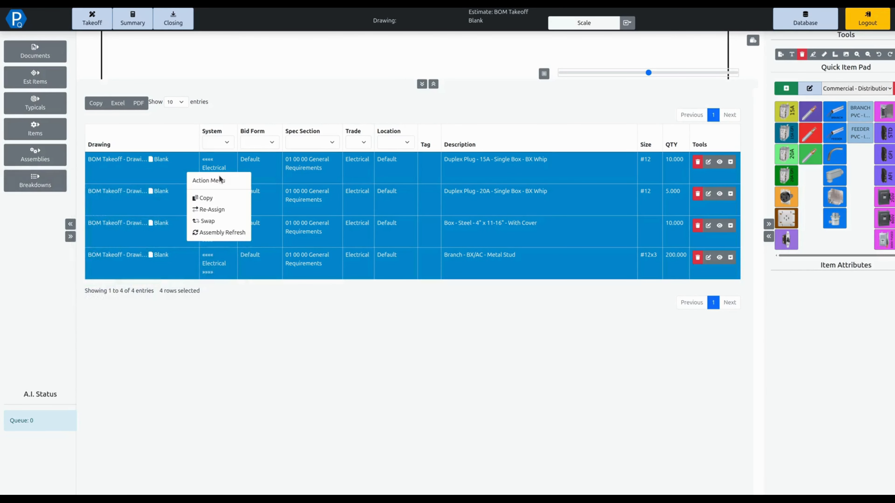
left_click(212, 210)
left_click(465, 60)
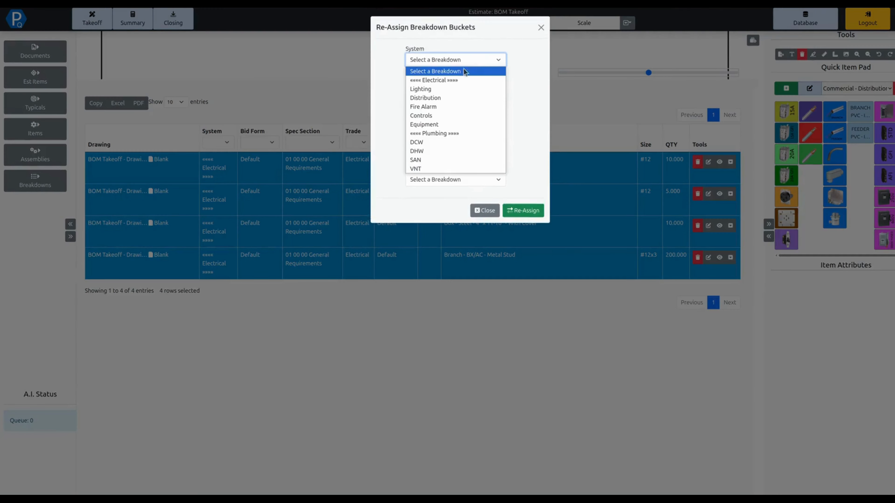
left_click(427, 98)
left_click(523, 212)
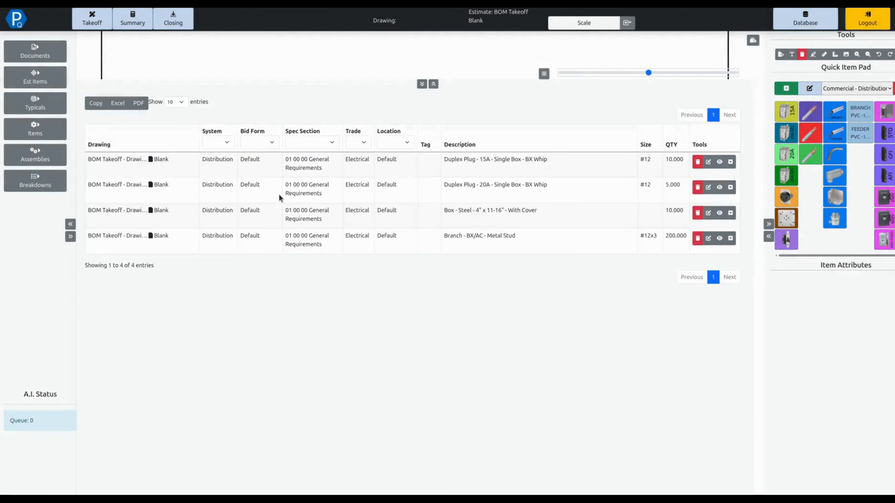
Step: Set the active System breakdown for new takeoff items to Lighting
left_click(35, 164)
left_click(33, 184)
left_click(163, 196)
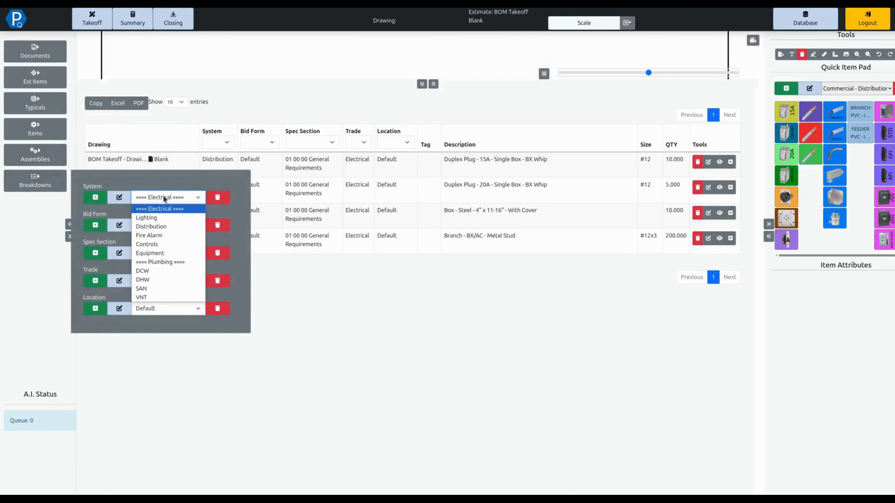
left_click(181, 221)
left_click(38, 183)
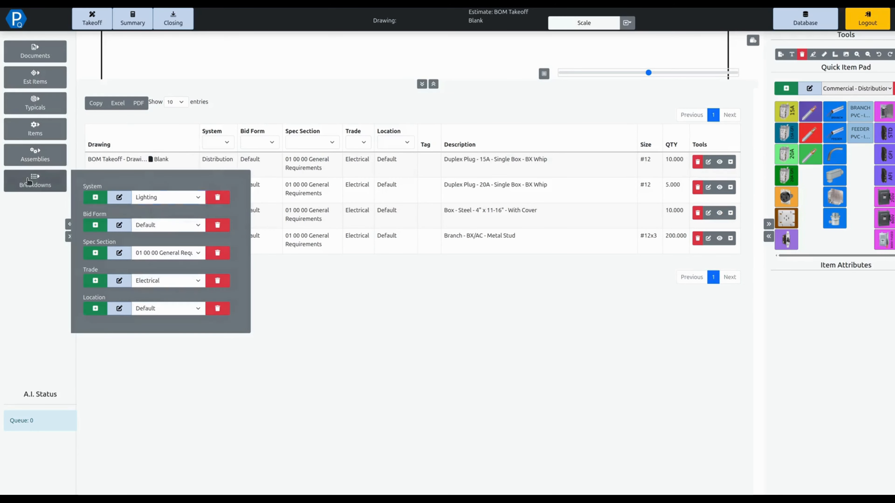
Step: Add the recessed LED panel light fixture from the Commercial - Lighting item pad with tag TYPE A, drop length 12 and quantity 6
left_click(852, 89)
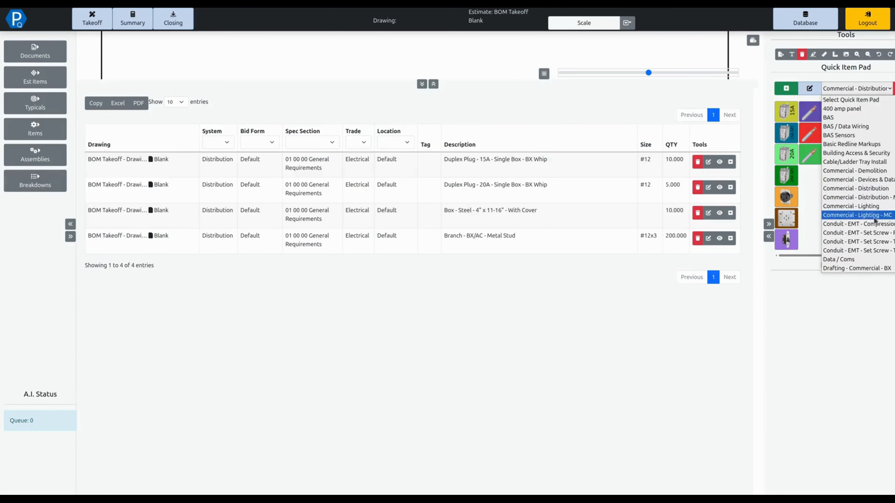
left_click(851, 206)
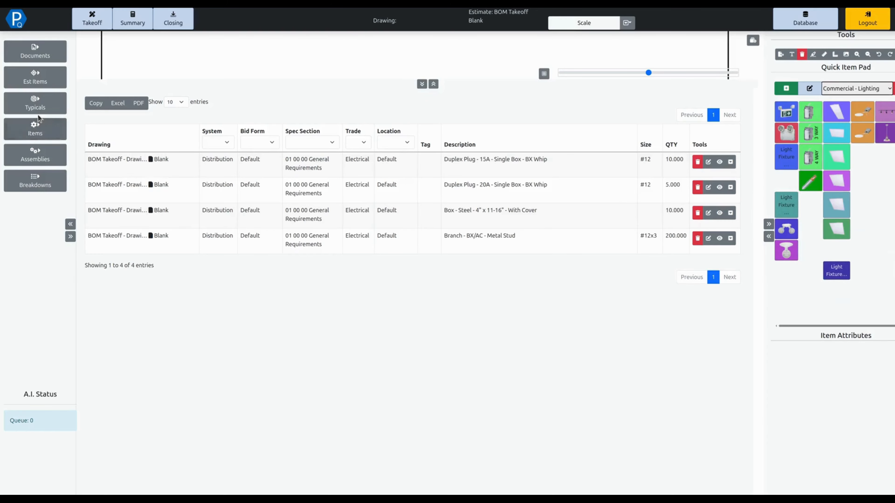
left_click(37, 106)
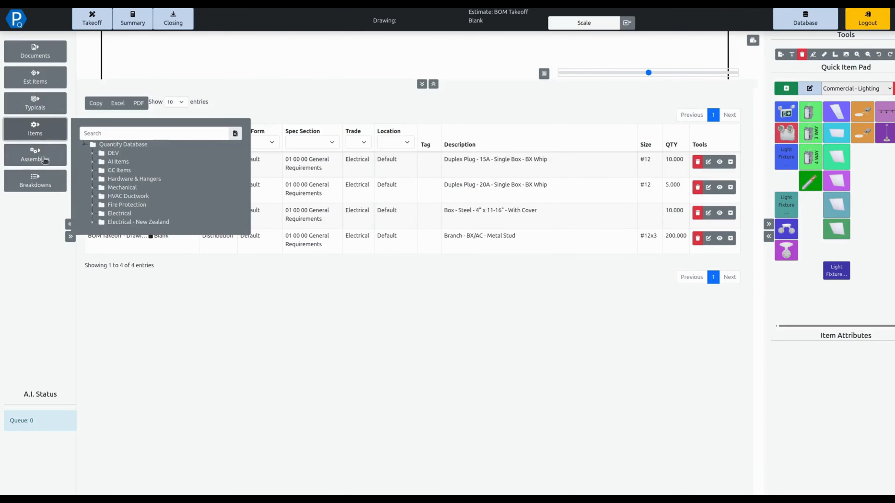
left_click(842, 152)
left_click(825, 357)
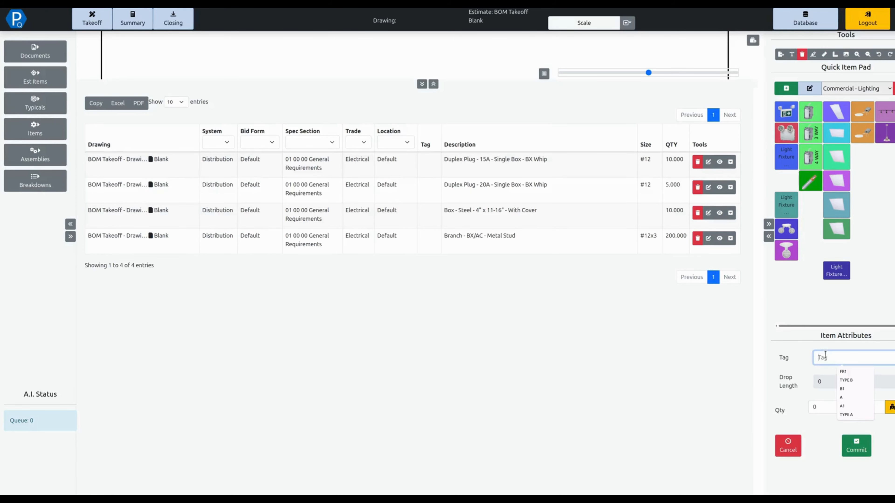
type("TYPE A")
key("Tab")
left_click(842, 384)
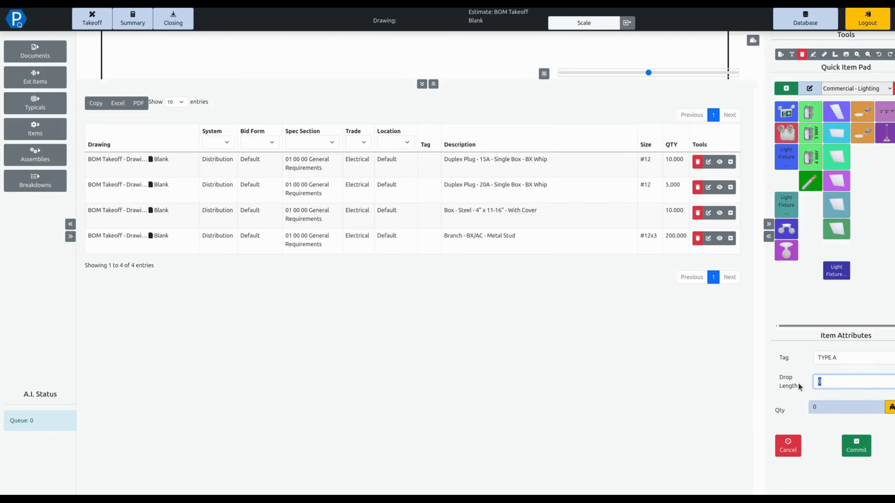
left_click(834, 407)
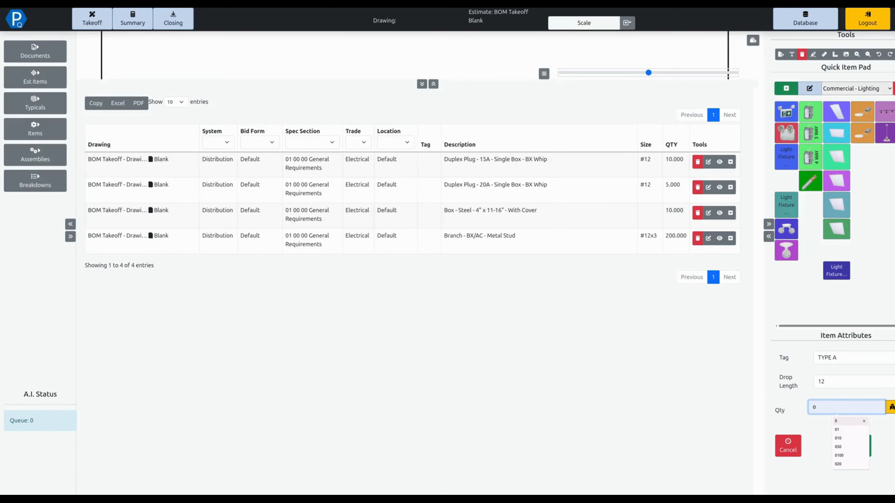
type("6")
left_click(869, 455)
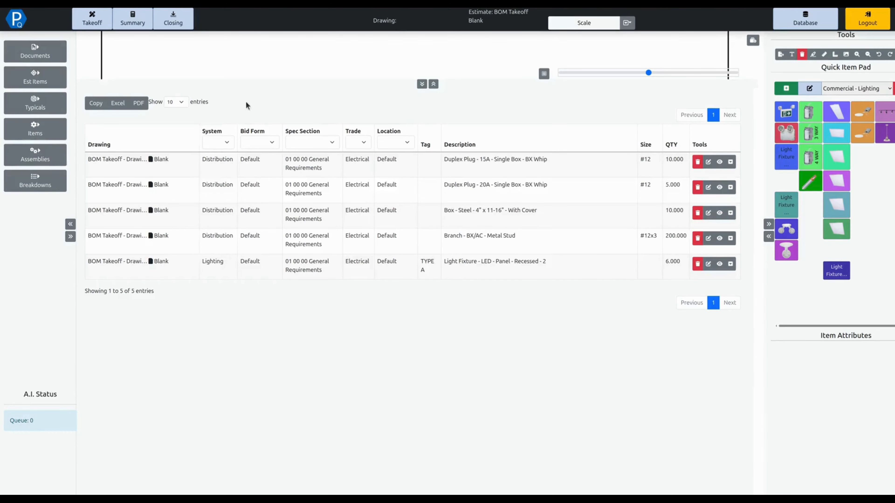
Step: Summarize the estimate by System and expand the Lighting and Distribution groups to examine their material lists
left_click(132, 22)
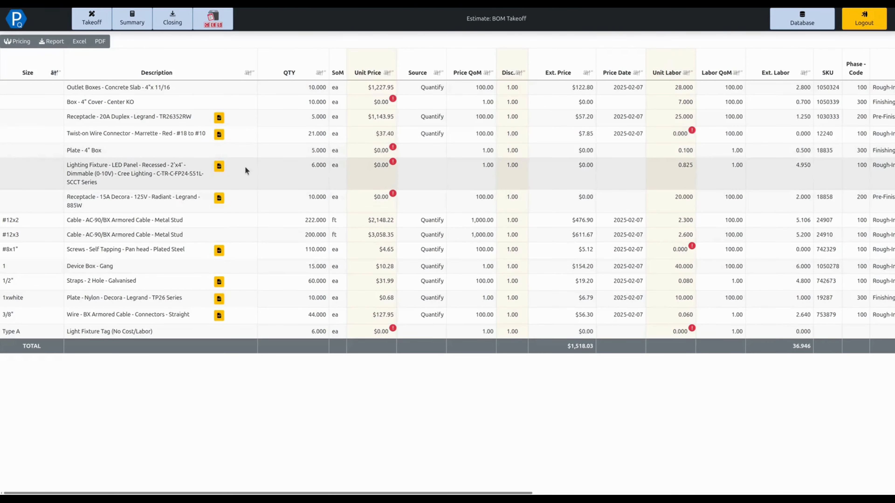
right_click(245, 167)
left_click(246, 190)
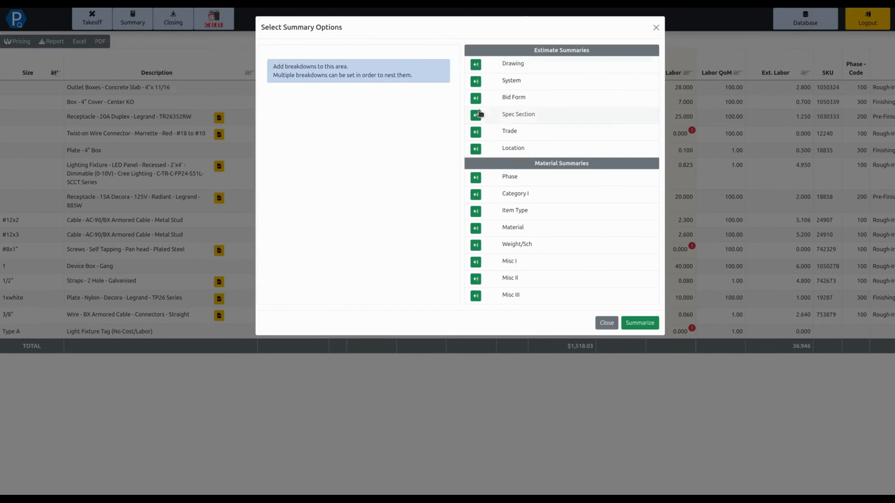
left_click(475, 81)
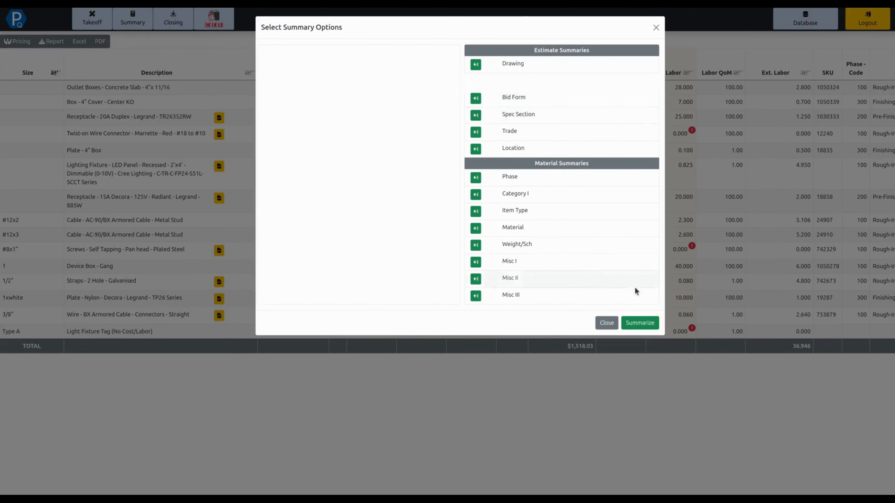
left_click(649, 306)
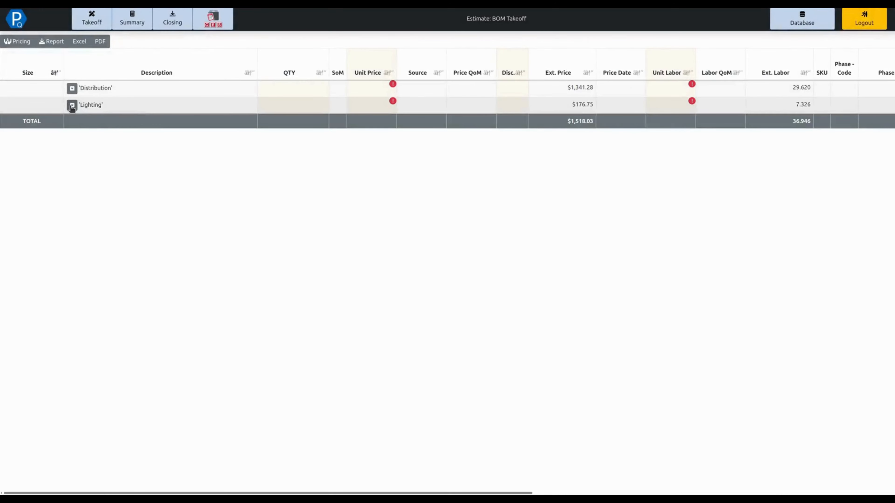
left_click(72, 106)
left_click(72, 88)
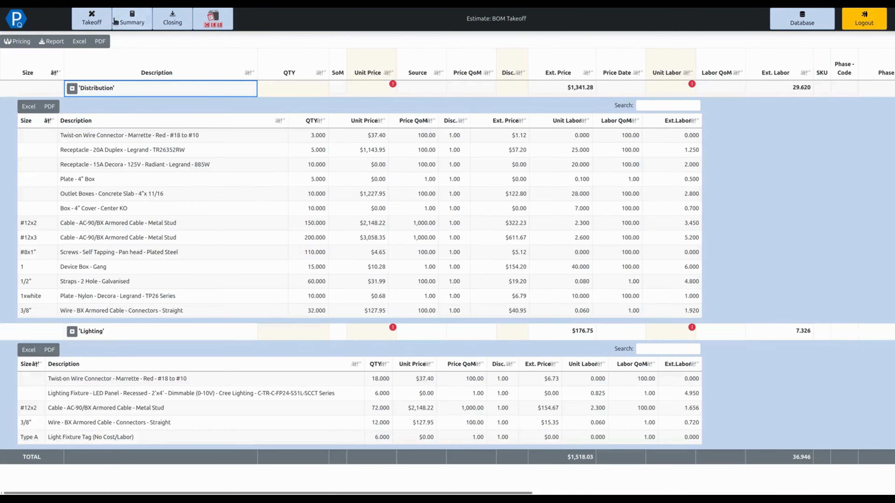
Step: Return to the takeoff and reopen the Blank drawing from the BOM Takeoff - Drawings set
left_click(102, 27)
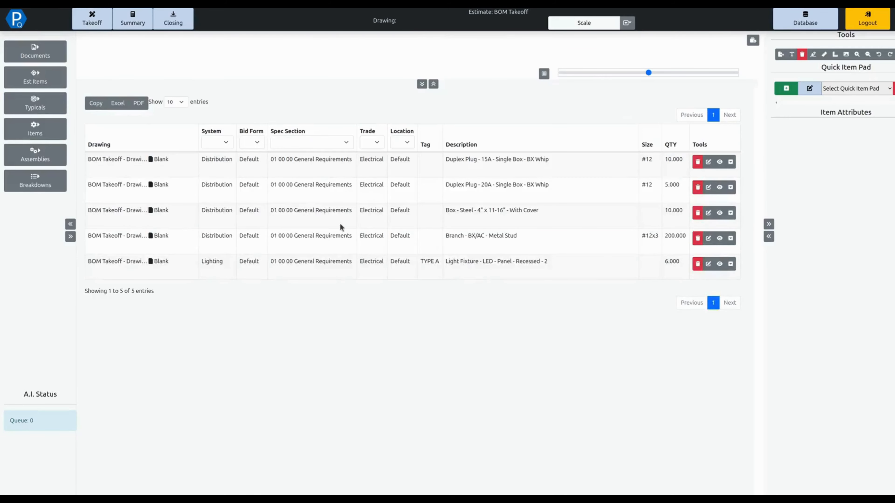
left_click(53, 56)
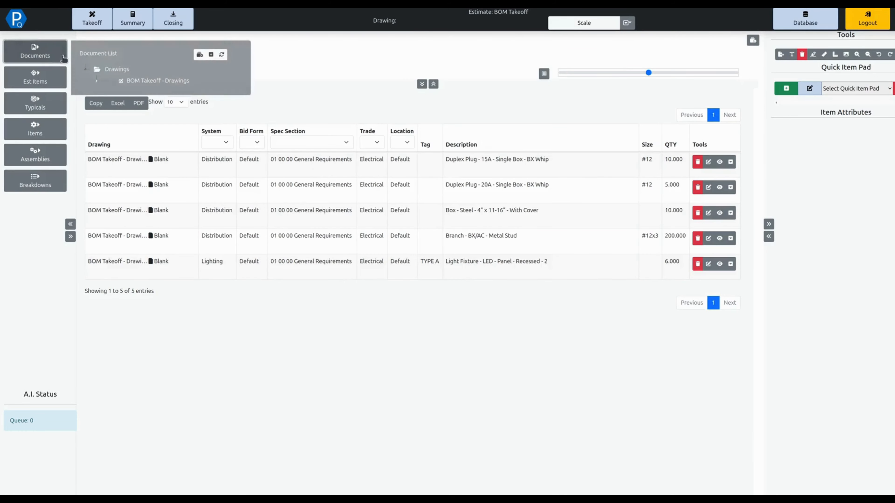
left_click(359, 112)
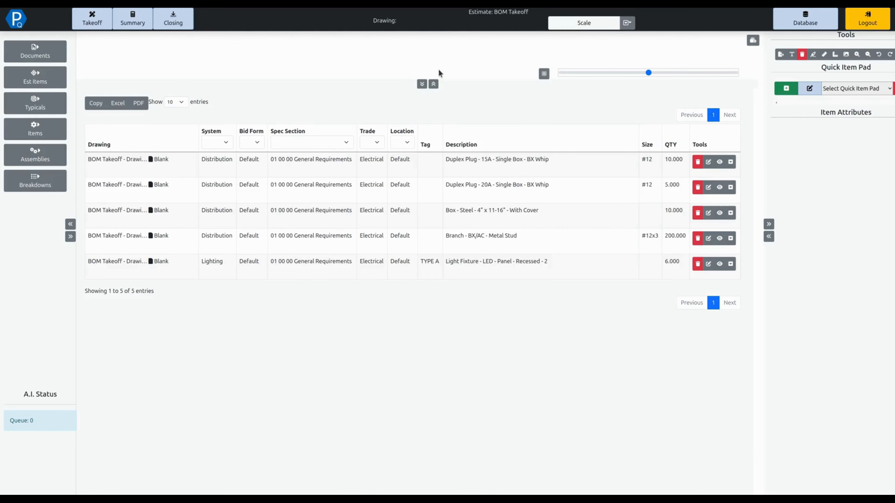
left_click(42, 64)
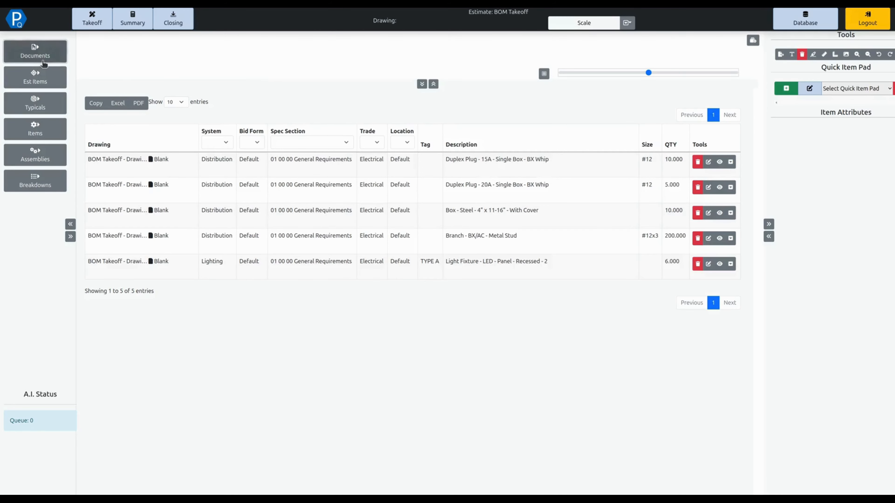
left_click(92, 86)
left_click(173, 92)
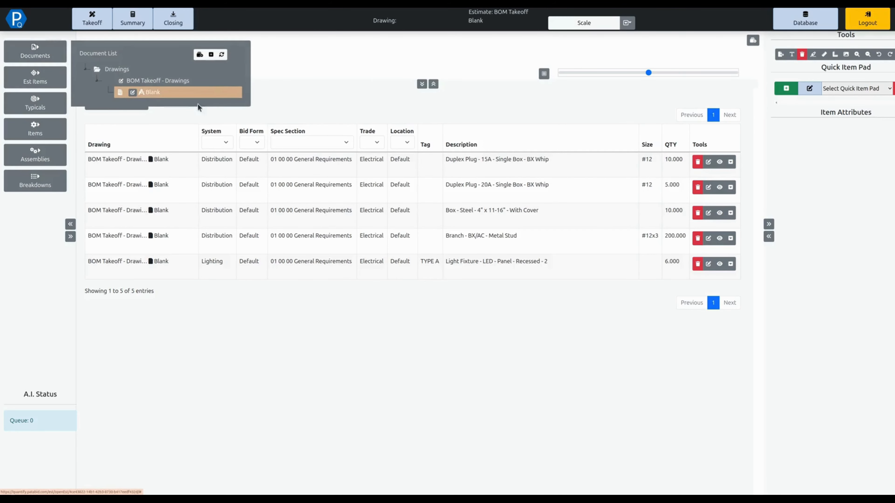
left_click(32, 54)
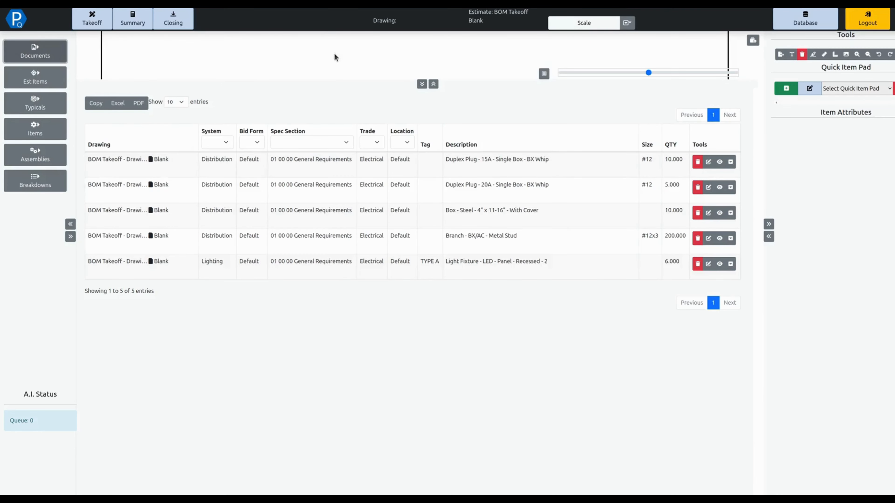
Step: Add the 15A 120V single-pole BX switch from the Commercial - Lighting item pad with drop length 10, gauge #12 and quantity 14
left_click(842, 89)
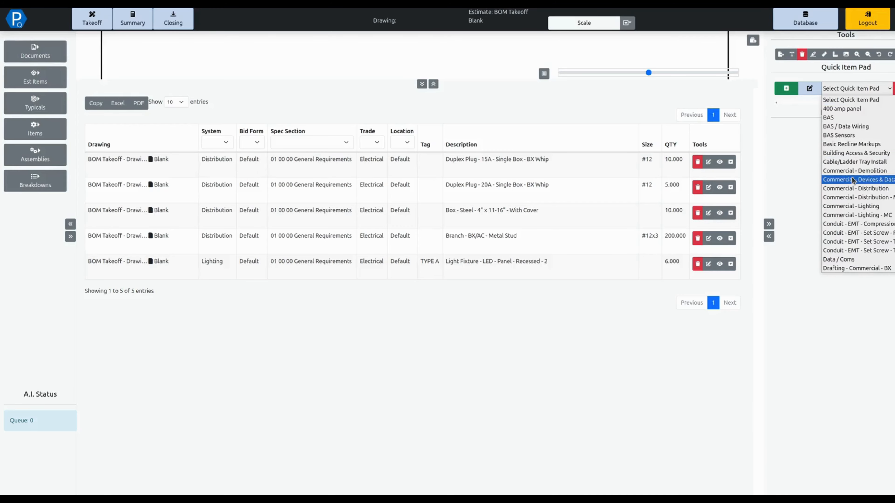
left_click(858, 207)
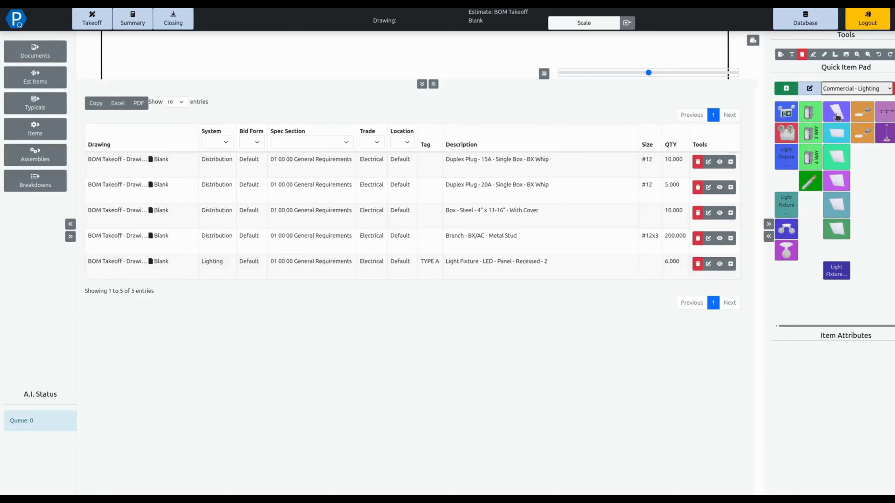
left_click(810, 115)
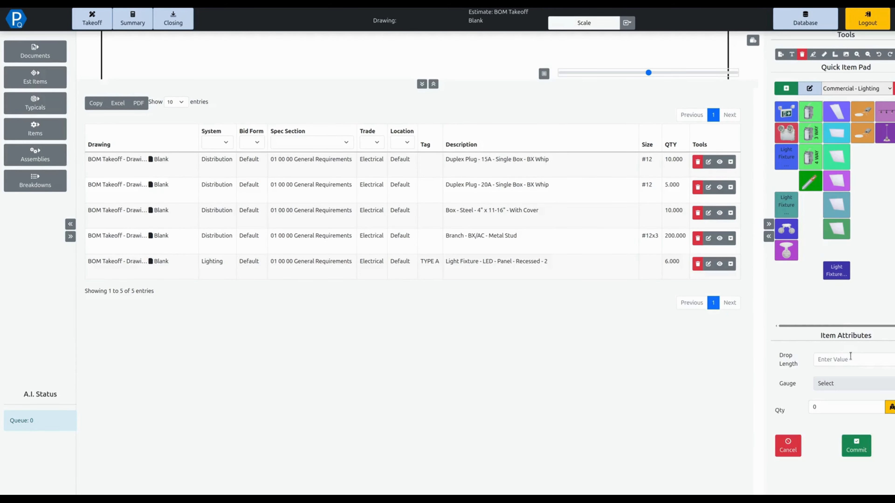
left_click(836, 360)
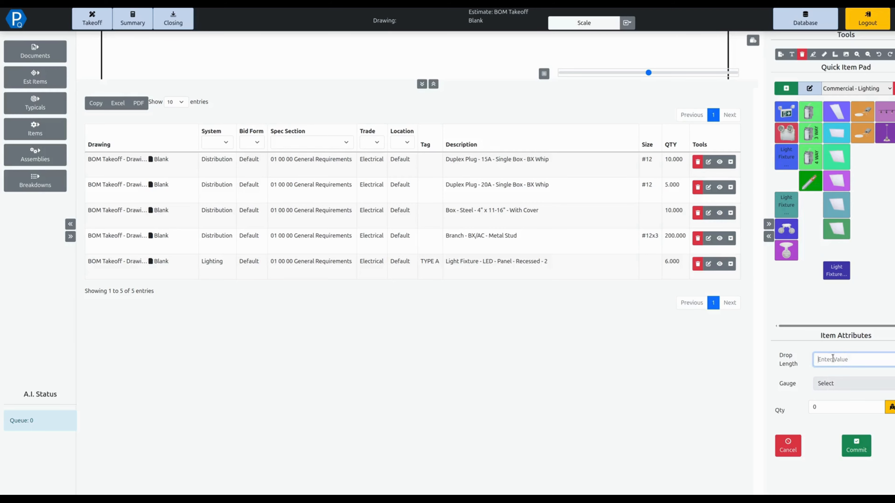
type("10")
left_click(833, 388)
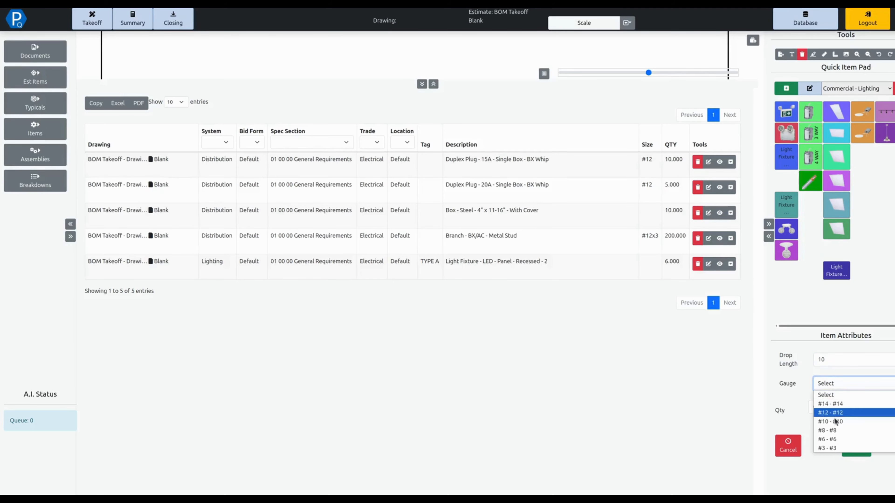
left_click(832, 413)
left_click(831, 410)
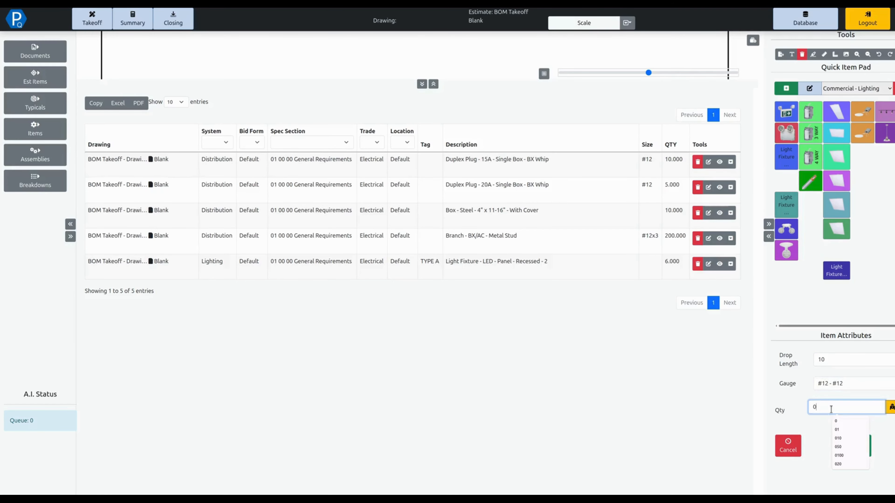
type("14")
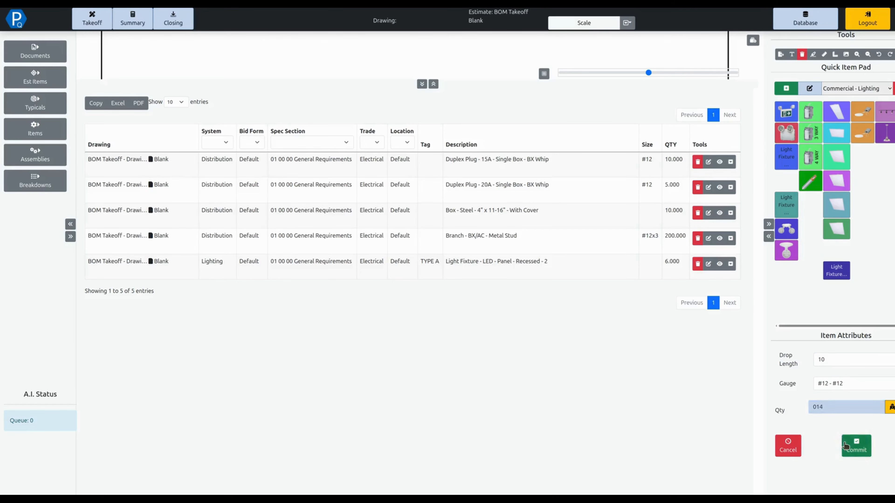
left_click(845, 446)
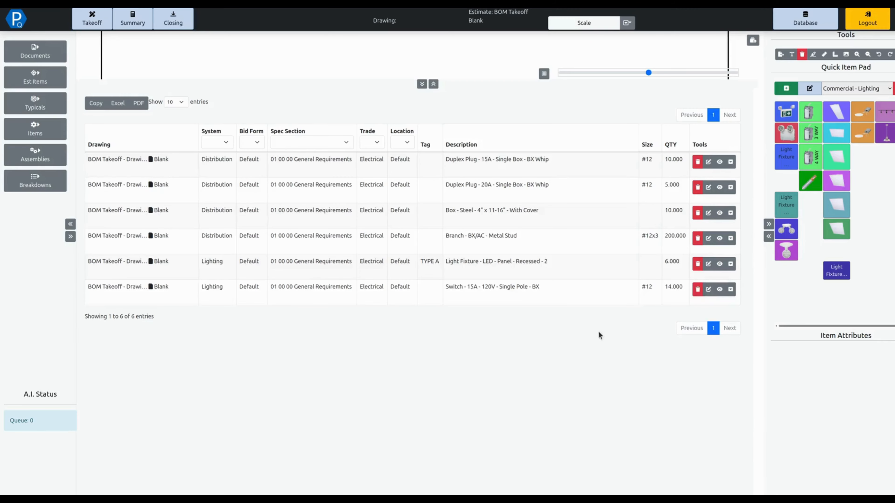